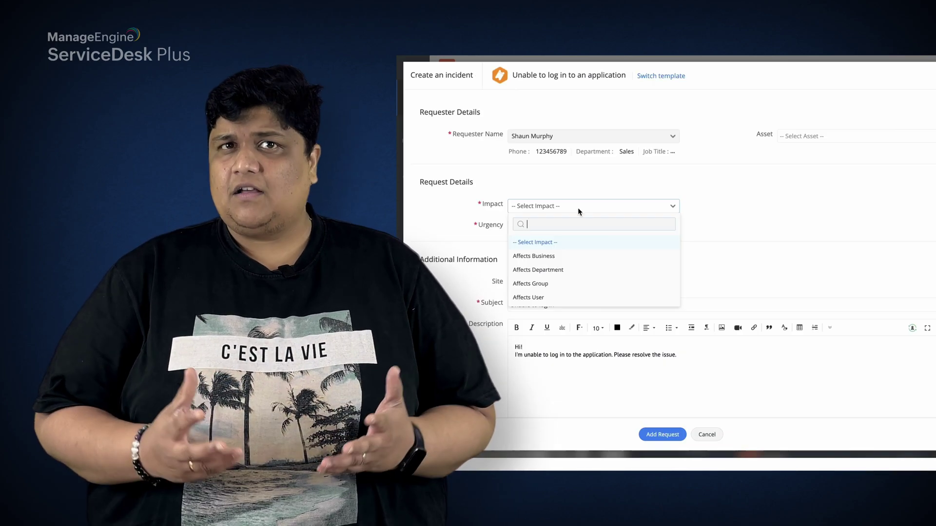
# Step: Set impact Affects User, urgency High, and incident date Dec 21, 2023, 02:28 pm
pyautogui.click(593, 298)
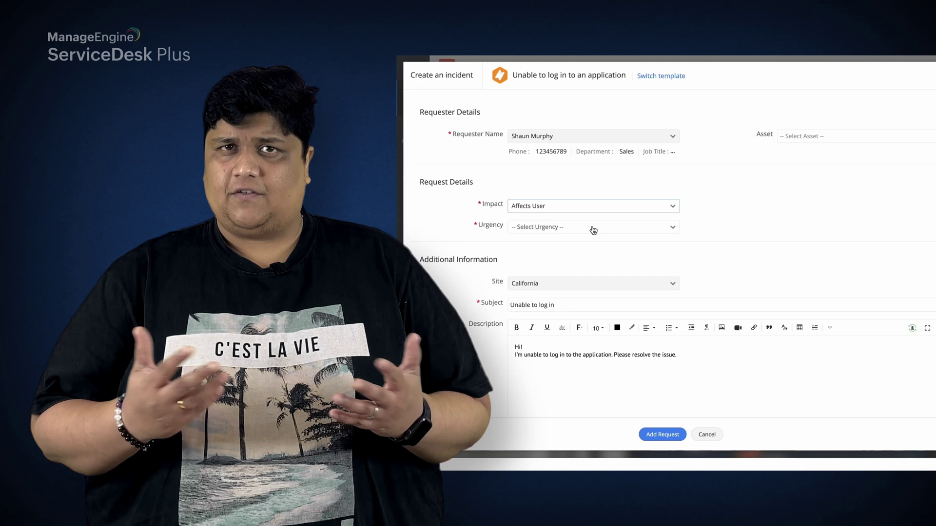
pyautogui.click(593, 231)
pyautogui.click(606, 293)
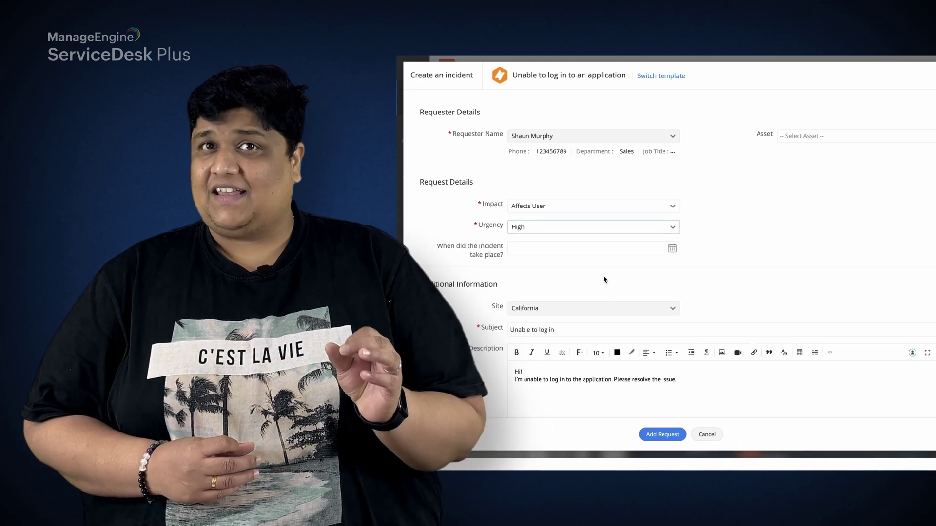
pyautogui.click(673, 249)
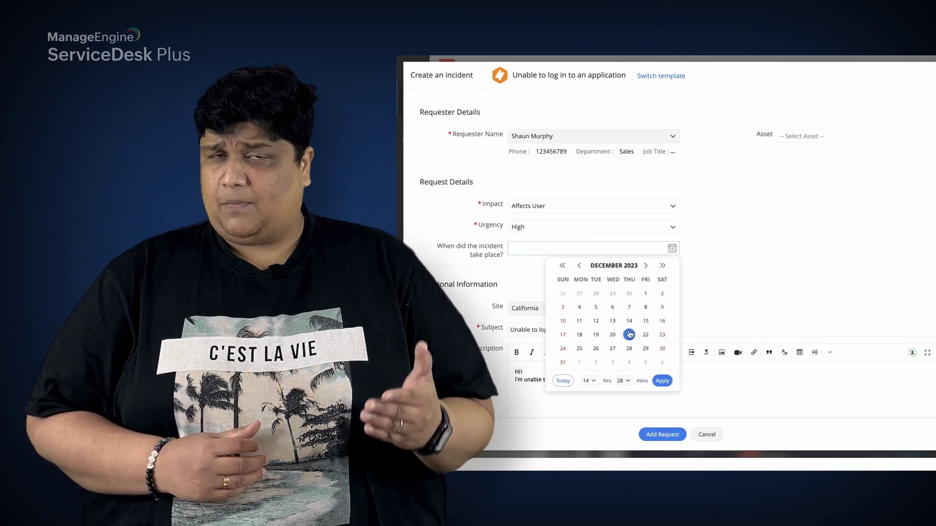
pyautogui.click(629, 334)
pyautogui.click(603, 276)
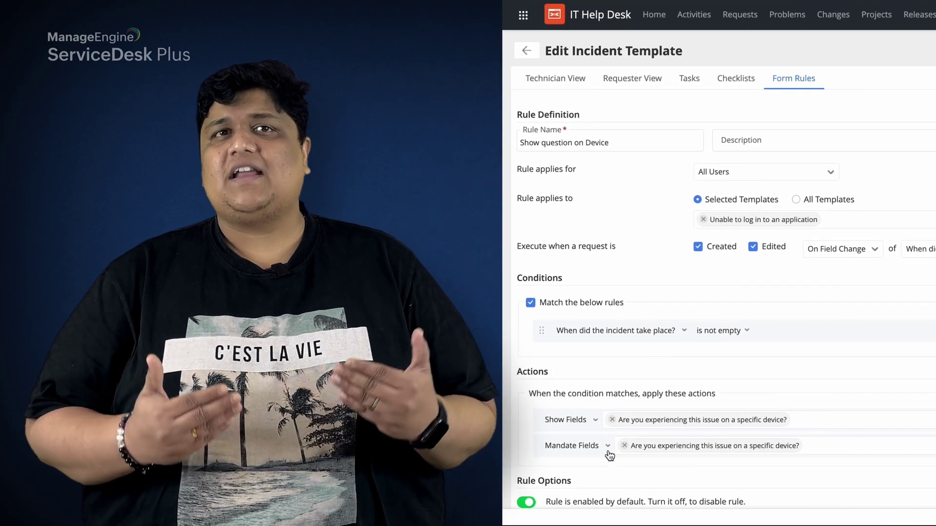
# Step: Expand the form rule's action dropdown to list every available action
pyautogui.click(608, 450)
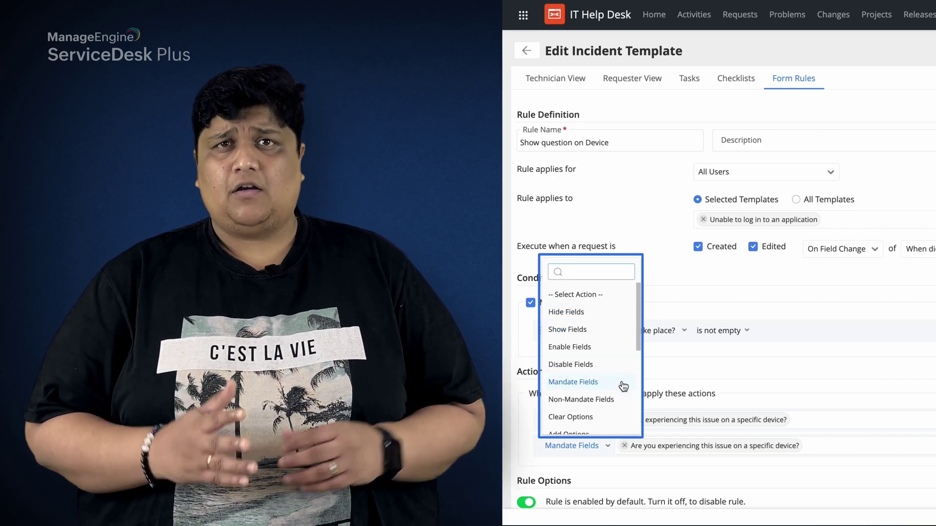
pyautogui.scroll(-1, 623, 386)
pyautogui.scroll(-3, 623, 386)
pyautogui.scroll(-1, 625, 386)
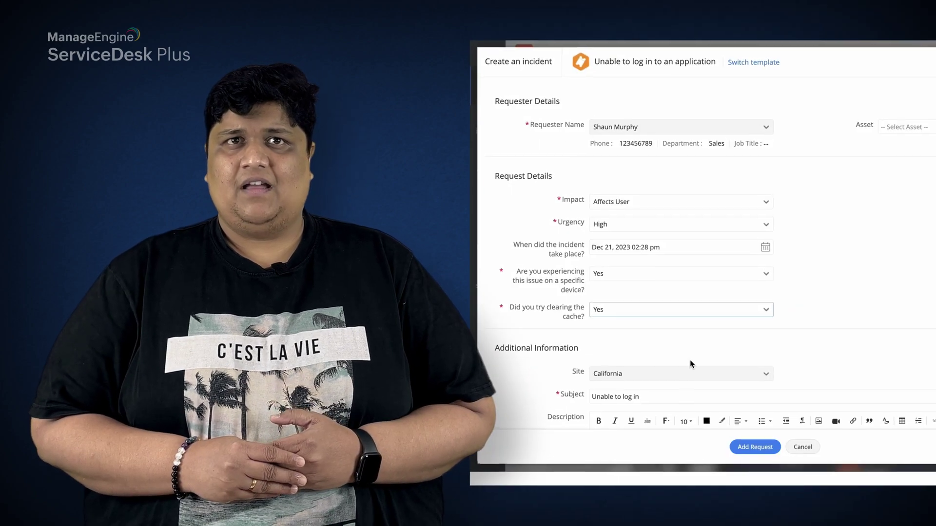
pyautogui.scroll(-1, 690, 359)
pyautogui.scroll(-3, 681, 358)
pyautogui.scroll(-2, 681, 358)
pyautogui.scroll(-2, 680, 359)
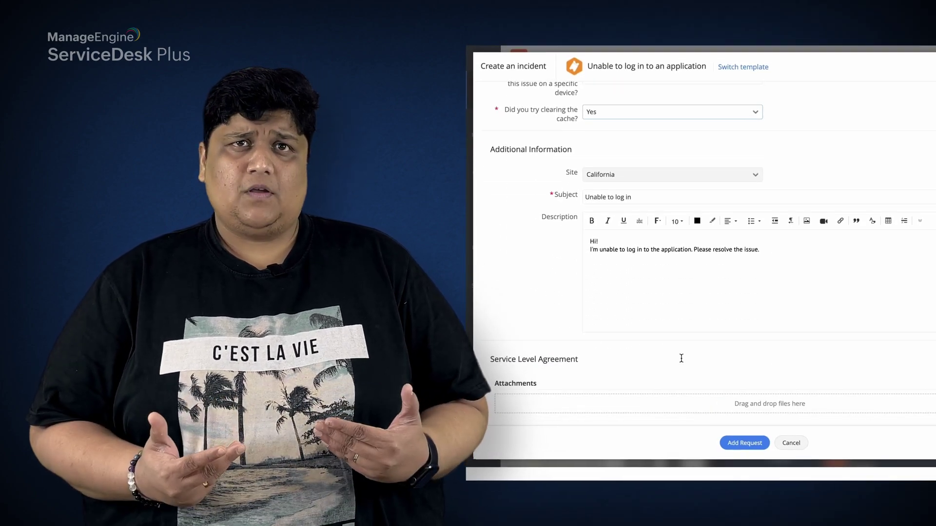
# Step: Submit the Unable to log in request and view it from the confirmation page
pyautogui.click(744, 442)
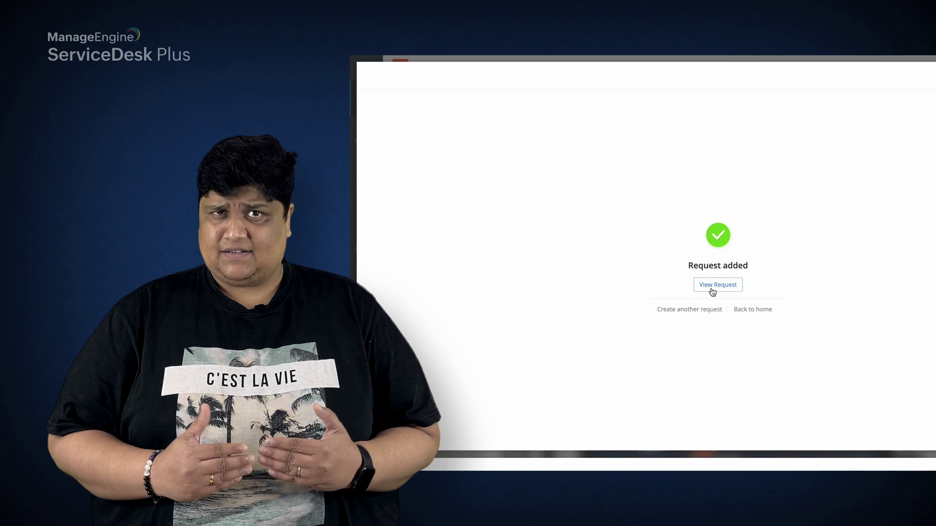
pyautogui.click(713, 289)
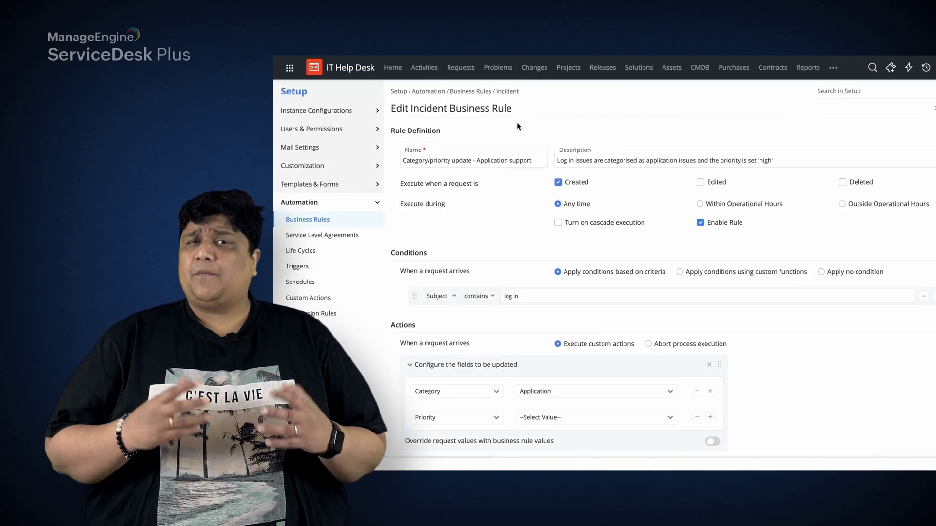
pyautogui.scroll(-3, 517, 124)
pyautogui.scroll(-2, 517, 125)
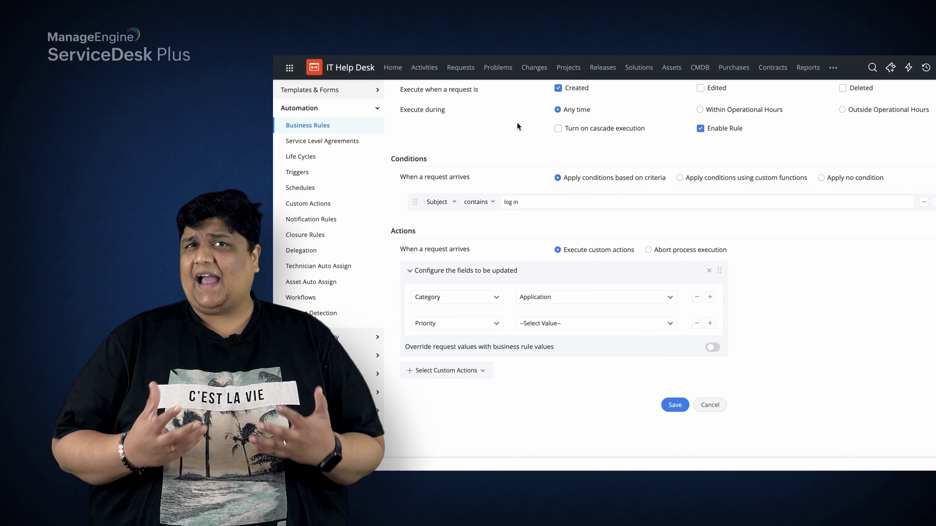
# Step: Choose High as the priority value in the Application support rule's actions
pyautogui.click(572, 311)
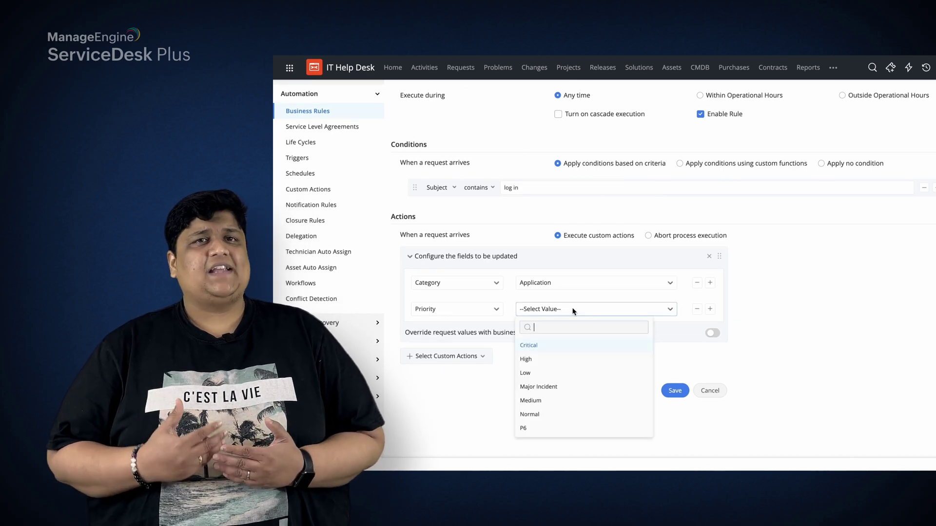
pyautogui.click(570, 360)
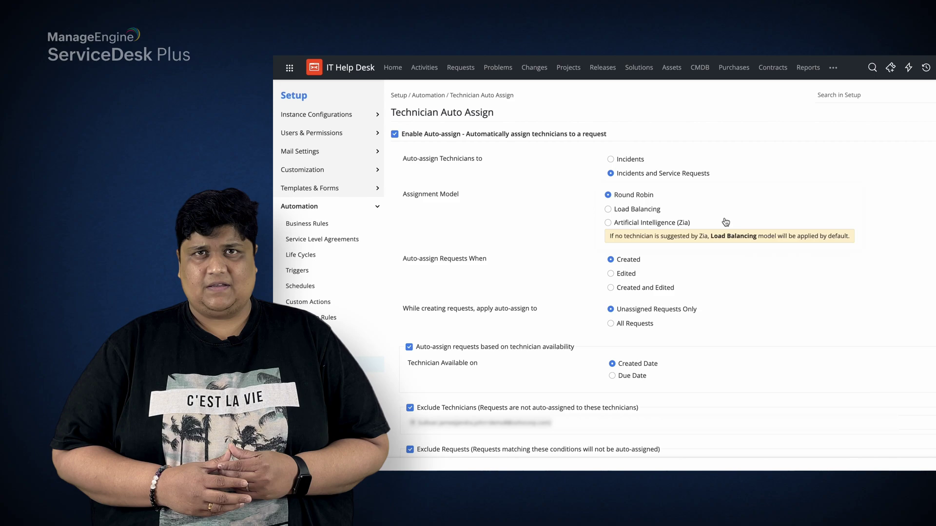
pyautogui.scroll(-1, 724, 218)
pyautogui.scroll(-2, 726, 222)
pyautogui.scroll(-2, 726, 221)
pyautogui.scroll(-1, 727, 221)
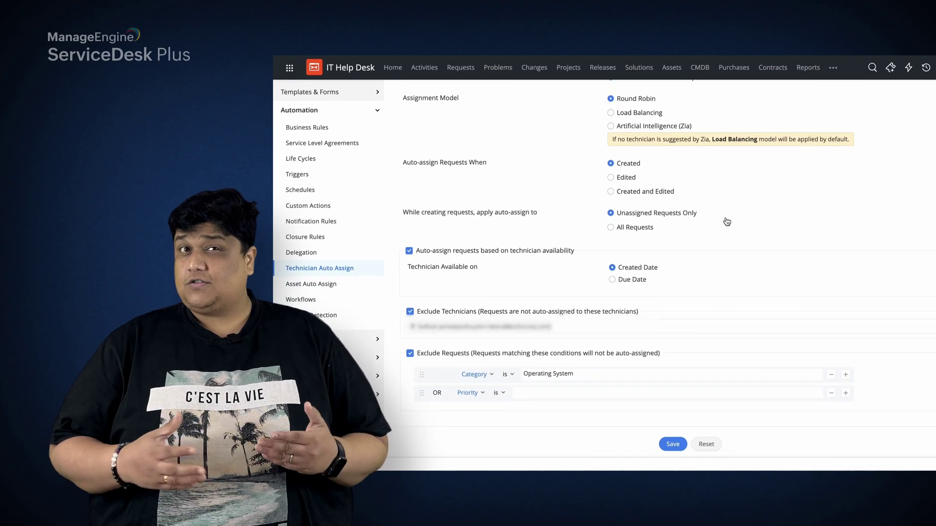
pyautogui.scroll(-1, 726, 221)
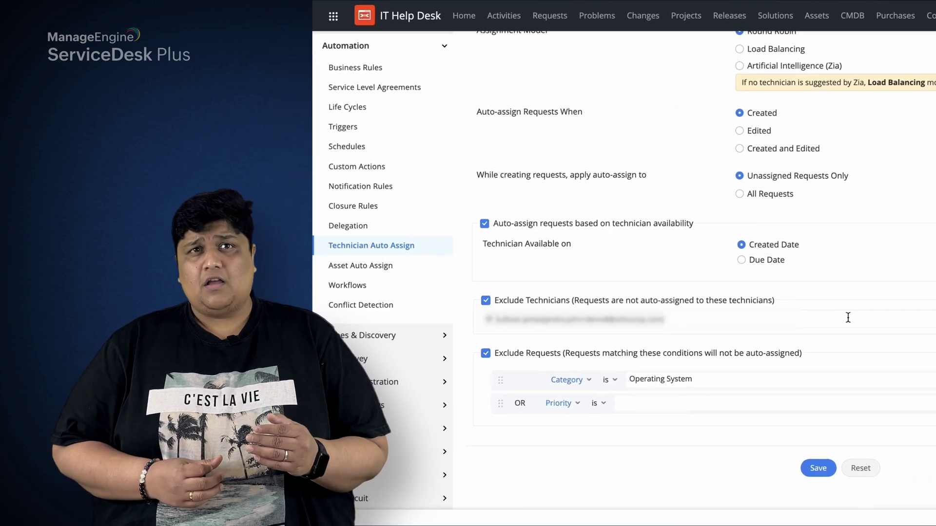
# Step: Add Critical priority to the auto-assign exclusions, next to the Operating System category
pyautogui.click(695, 307)
pyautogui.click(830, 405)
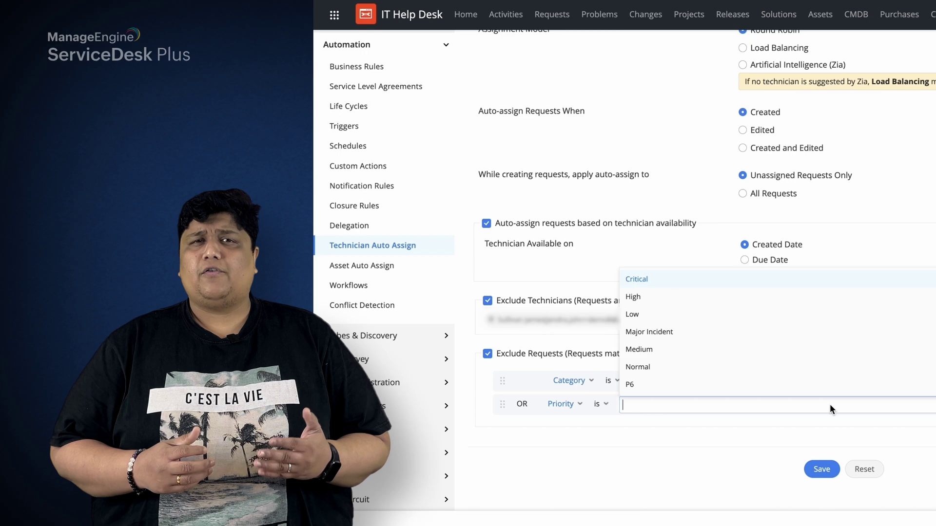
pyautogui.click(760, 282)
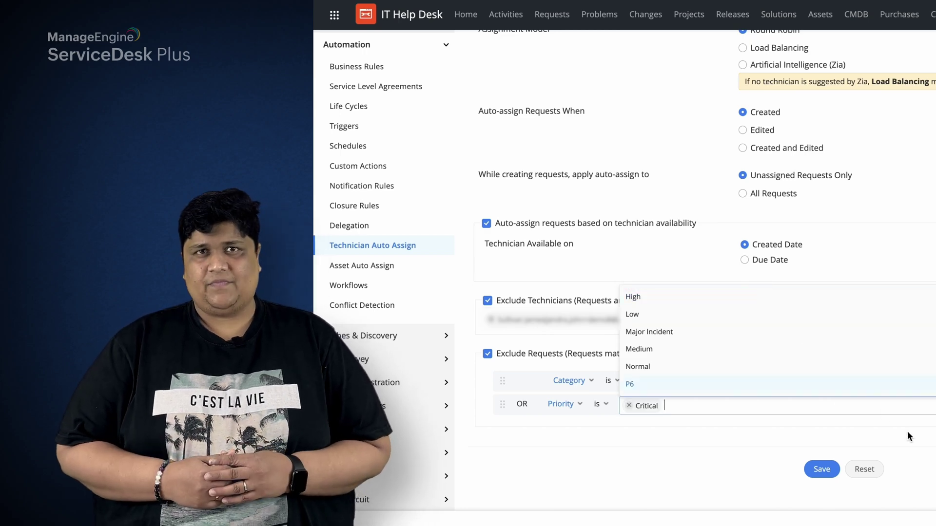
pyautogui.click(908, 432)
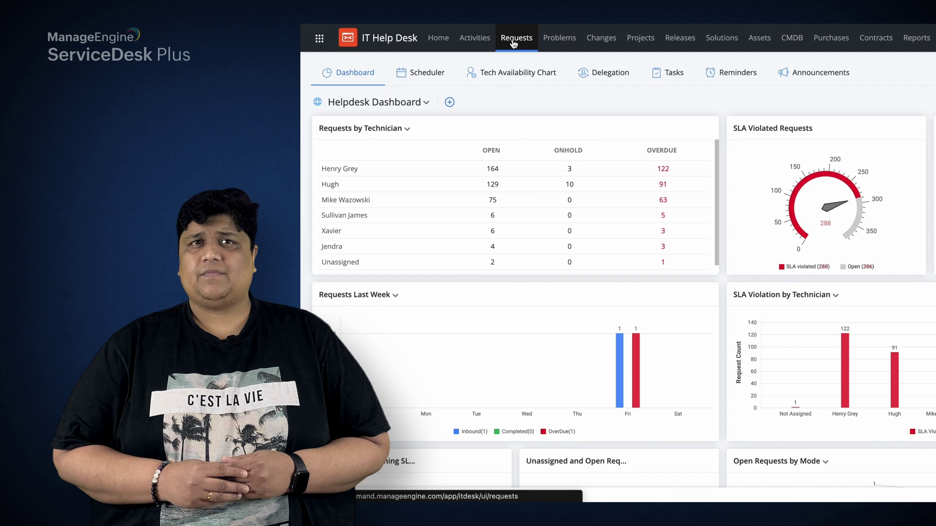
# Step: Open Unable to log in from all requests, review its details, and list its three tasks
pyautogui.click(512, 44)
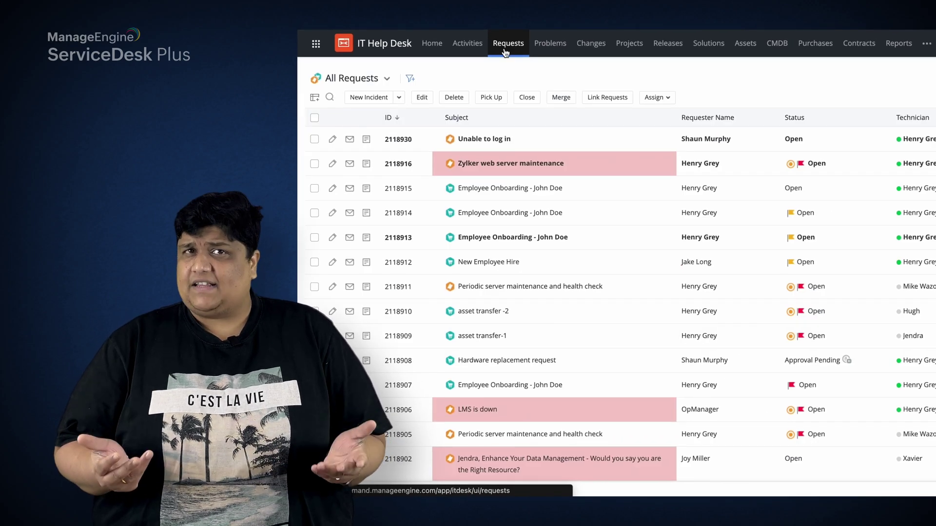
pyautogui.click(503, 139)
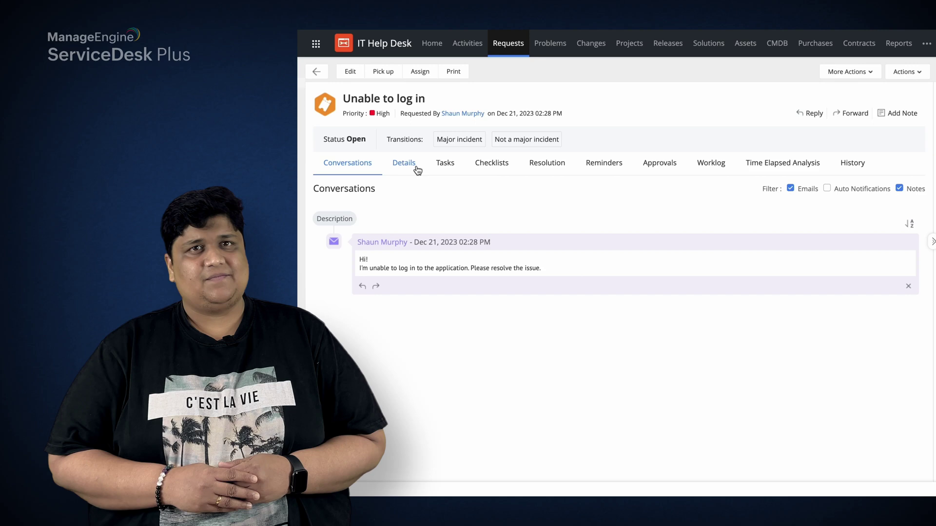
pyautogui.click(403, 163)
pyautogui.scroll(-2, 553, 296)
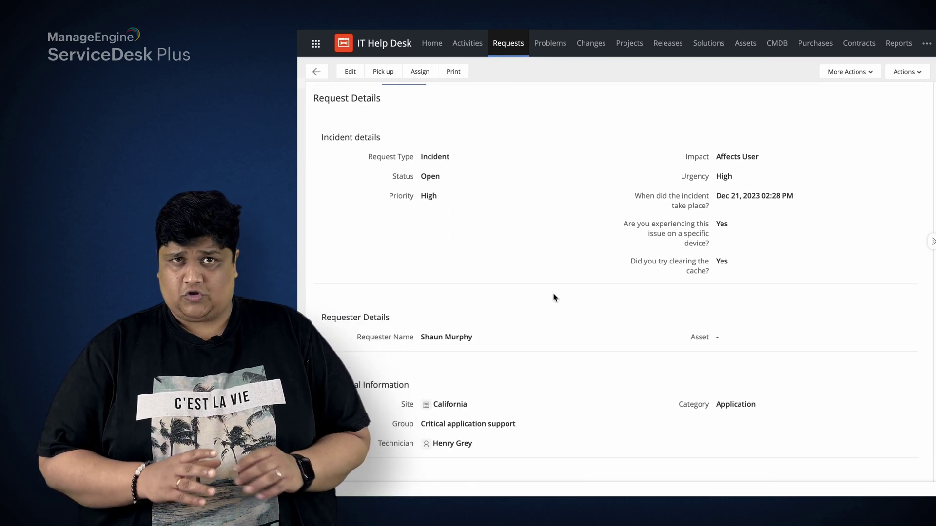
pyautogui.scroll(-1, 553, 297)
pyautogui.scroll(-2, 554, 298)
pyautogui.scroll(-1, 554, 297)
pyautogui.scroll(5, 553, 297)
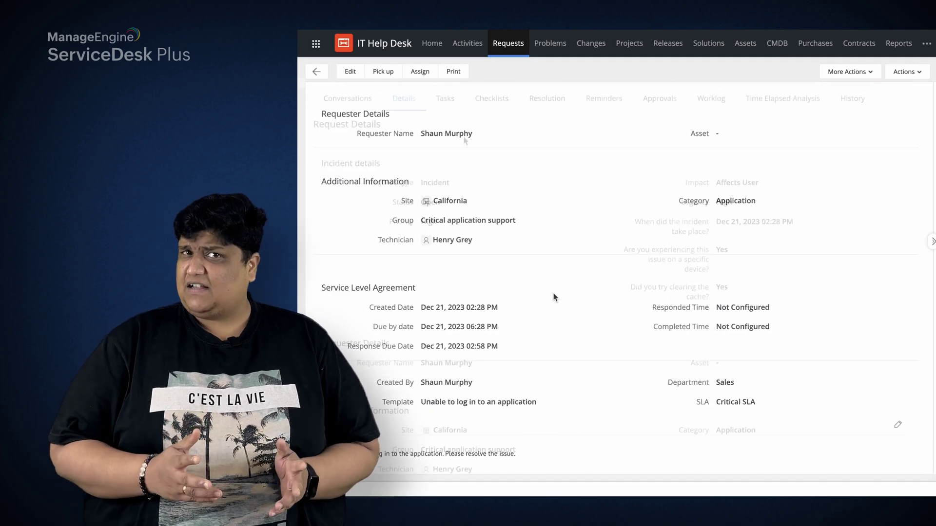
pyautogui.click(445, 99)
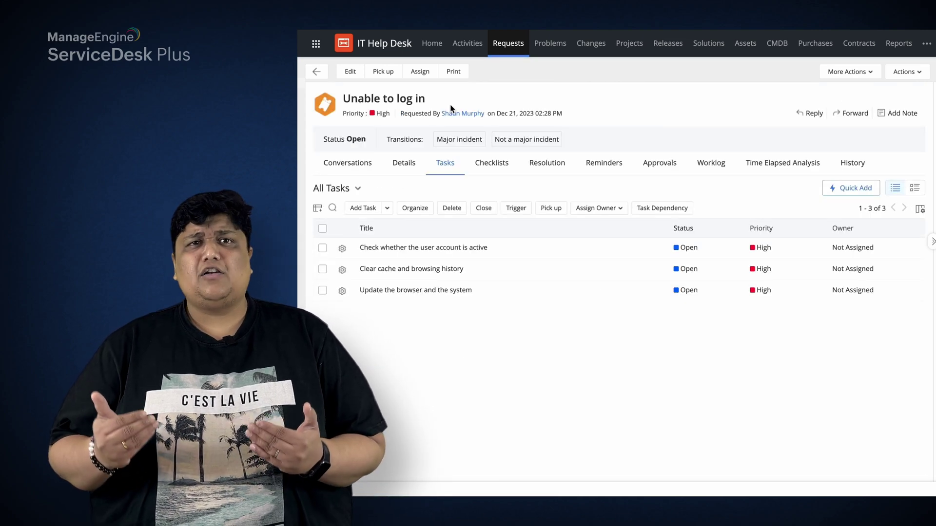
pyautogui.click(656, 209)
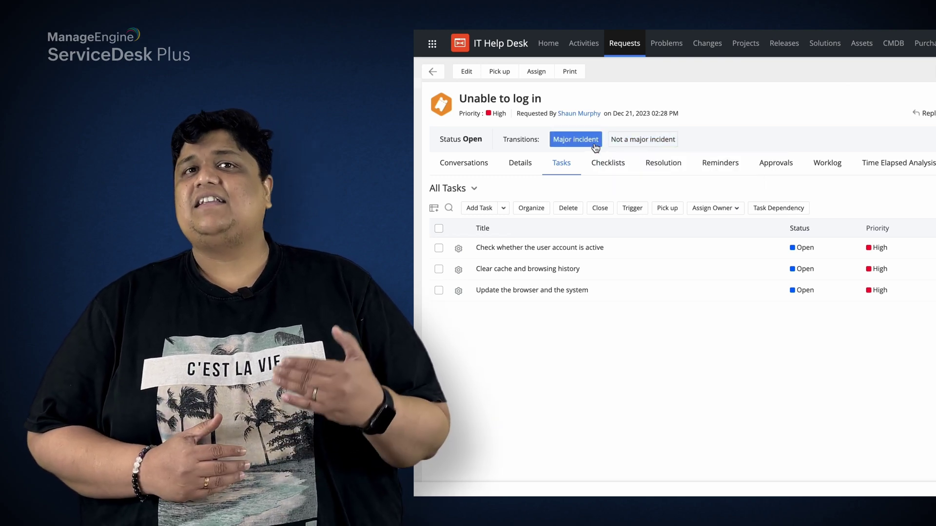
# Step: Mark the ticket a major incident and insert Closed between Resolved and End in the life cycle
pyautogui.click(595, 146)
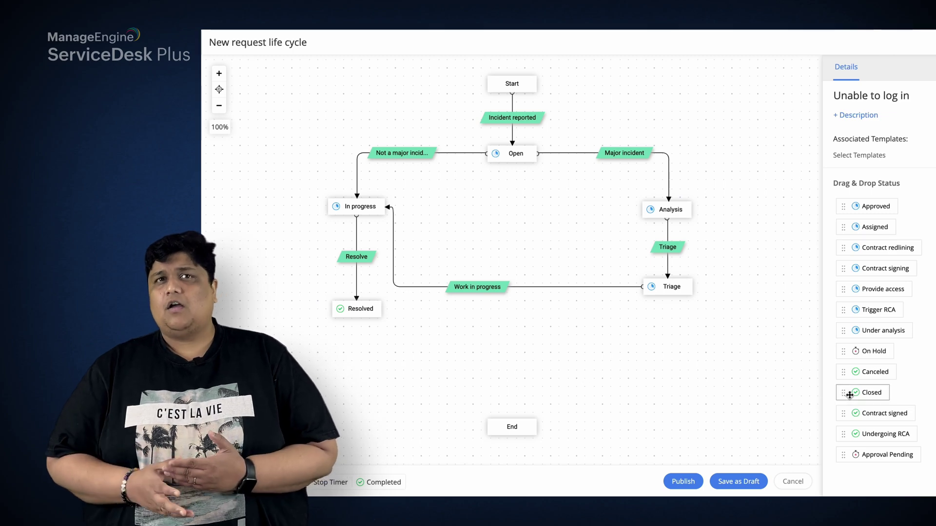
pyautogui.moveTo(497, 359); pyautogui.dragTo(505, 357)
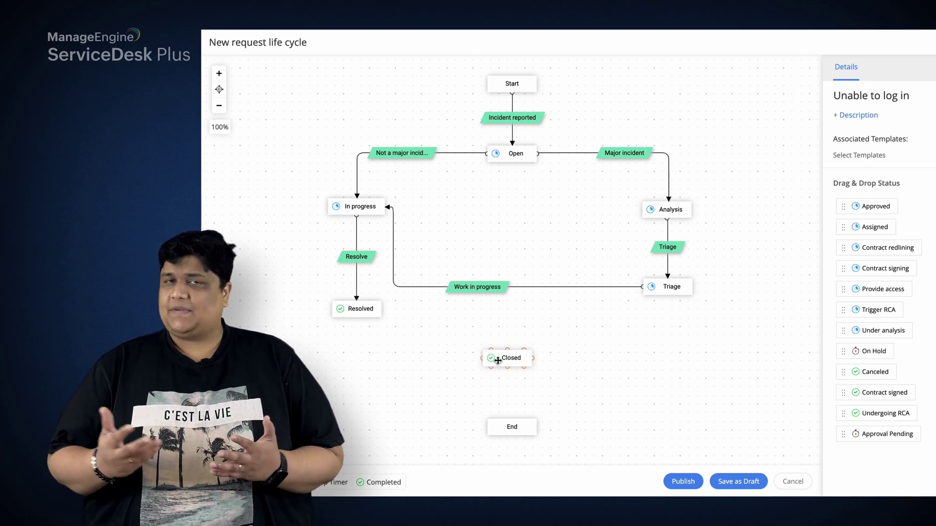
pyautogui.moveTo(356, 319)
pyautogui.mouseDown()
pyautogui.moveTo(483, 357)
pyautogui.moveTo(510, 421)
pyautogui.mouseUp()
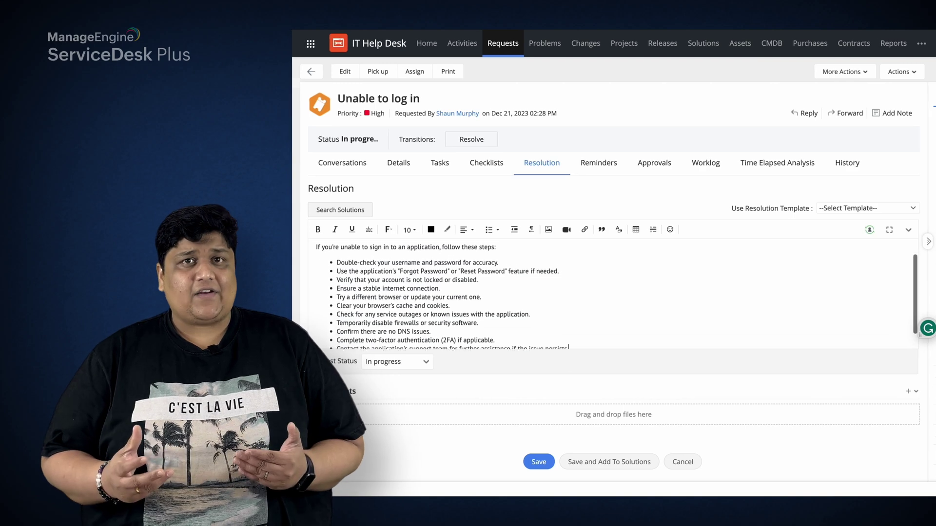
pyautogui.scroll(-1, 614, 293)
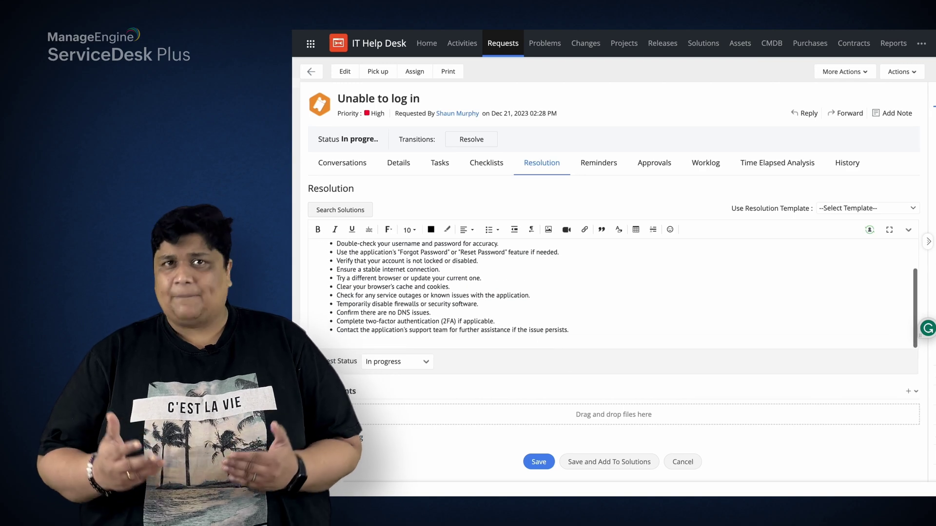
pyautogui.scroll(-2, 615, 293)
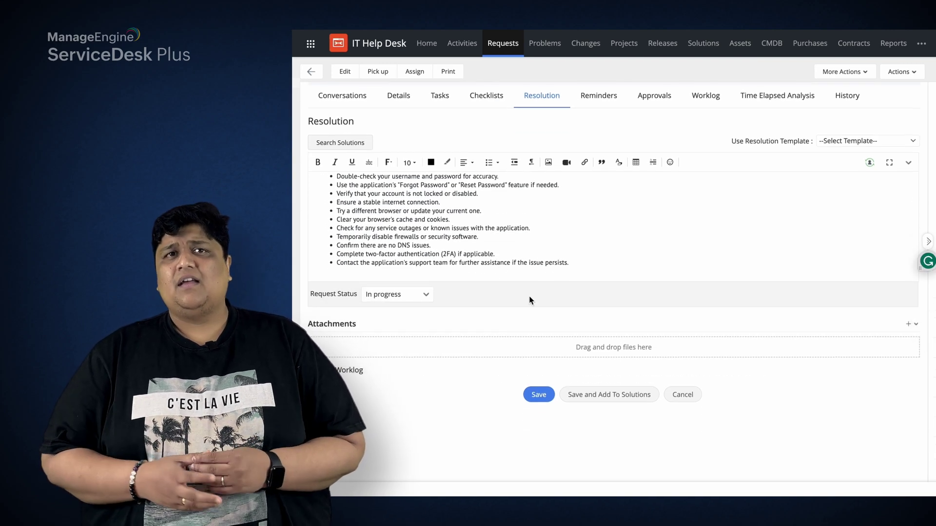
# Step: Save the troubleshooting resolution and add it to solutions as SOL-11 'Unable to log in to an application'
pyautogui.click(606, 395)
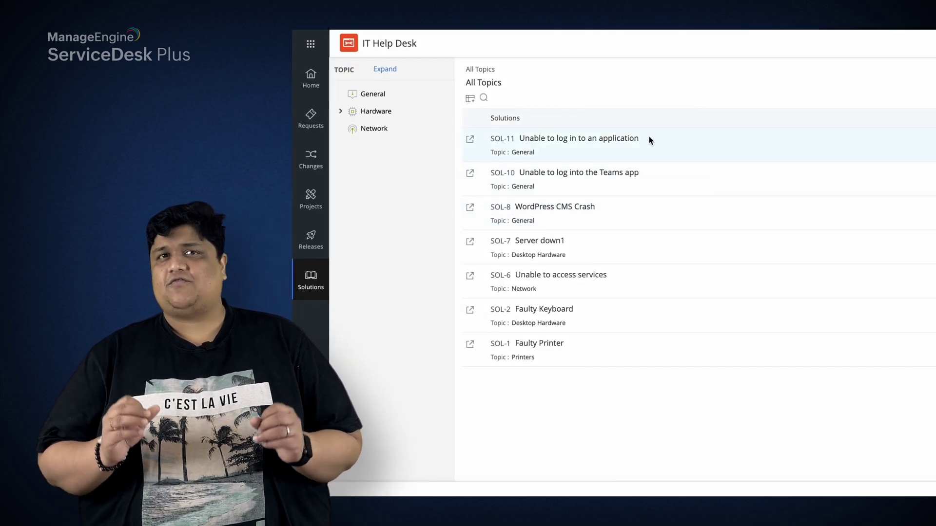
# Step: Review SOL-11's full steps, then close the ticket with closure code Success
pyautogui.click(630, 139)
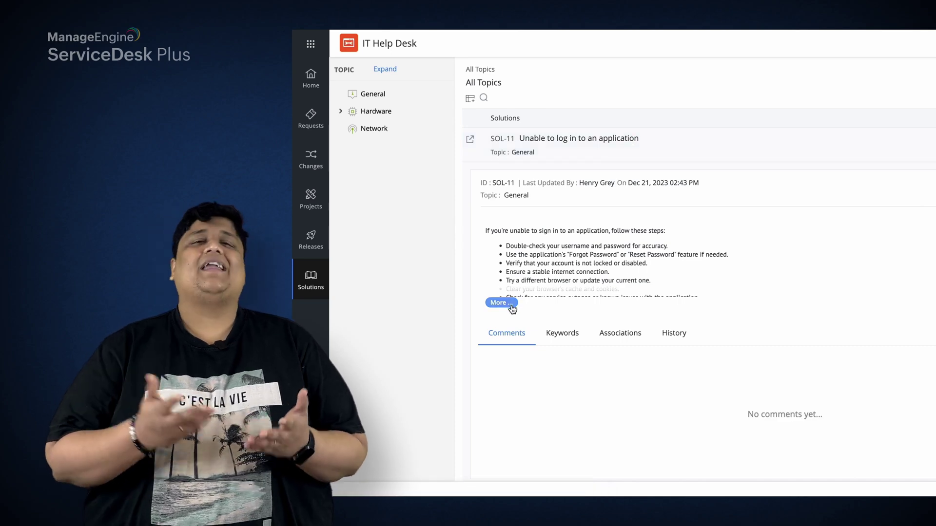
pyautogui.click(501, 302)
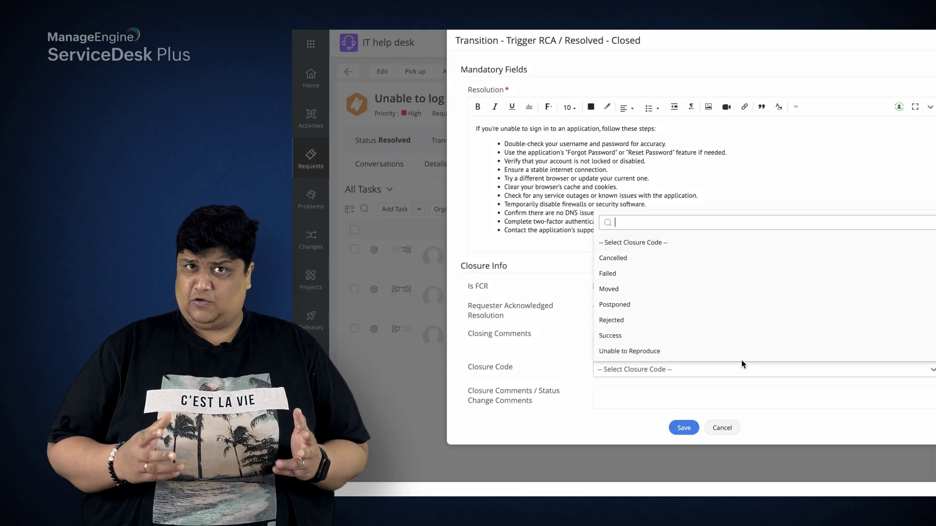
pyautogui.click(748, 342)
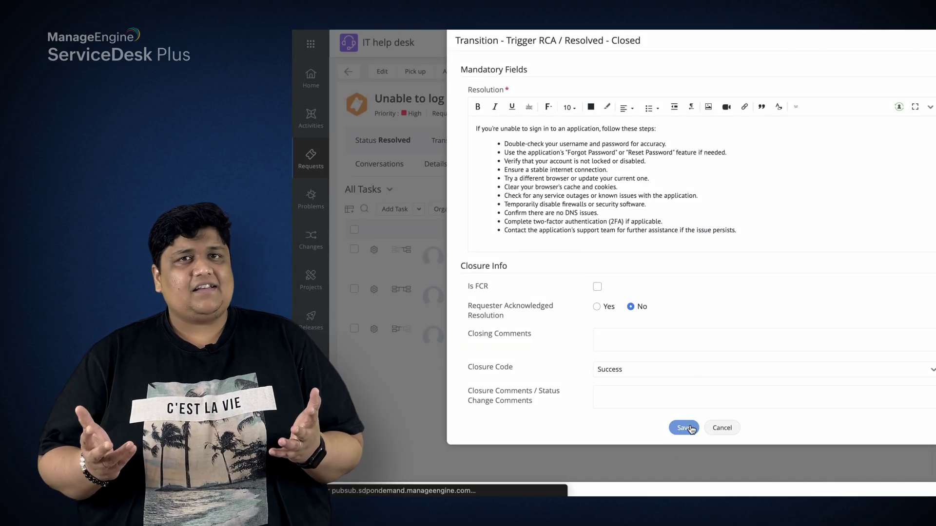
pyautogui.click(683, 428)
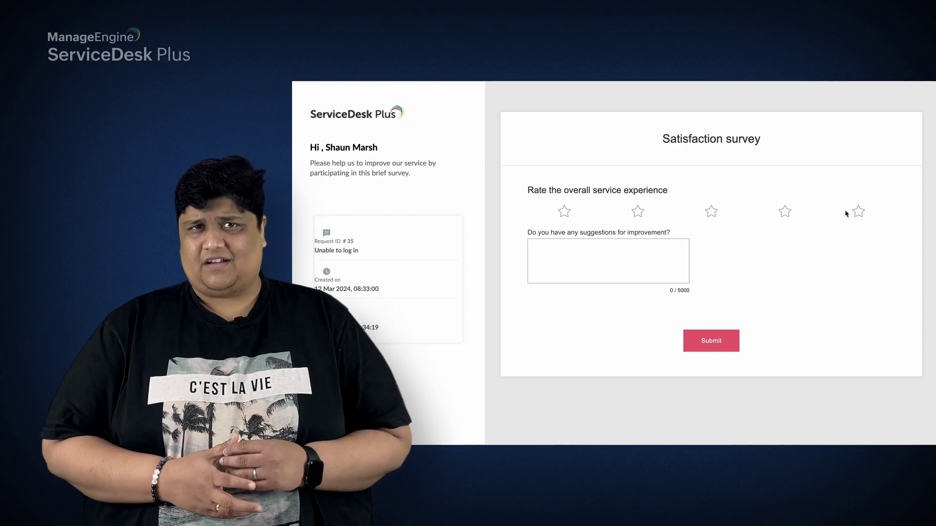
# Step: Give the Unable to log in request's overall service experience a full five stars
pyautogui.click(857, 211)
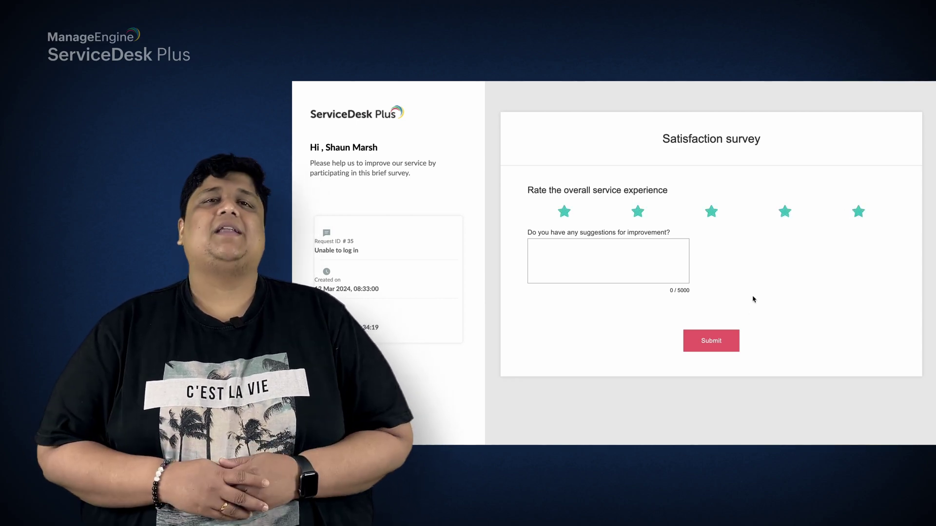